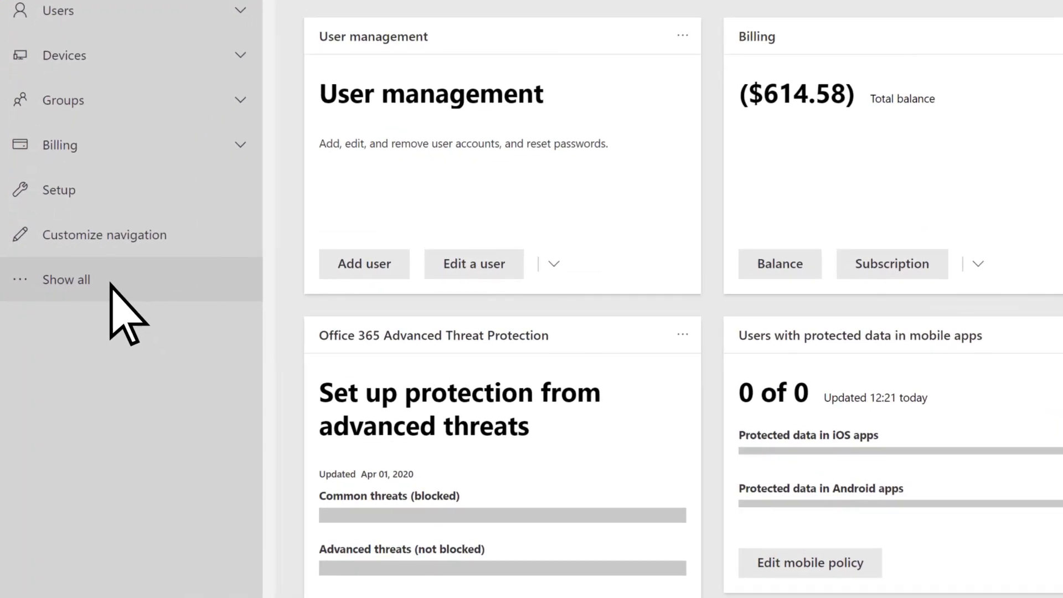
Expand the navigation with Show all and go to the Azure Active Directory admin center
left_click(110, 285)
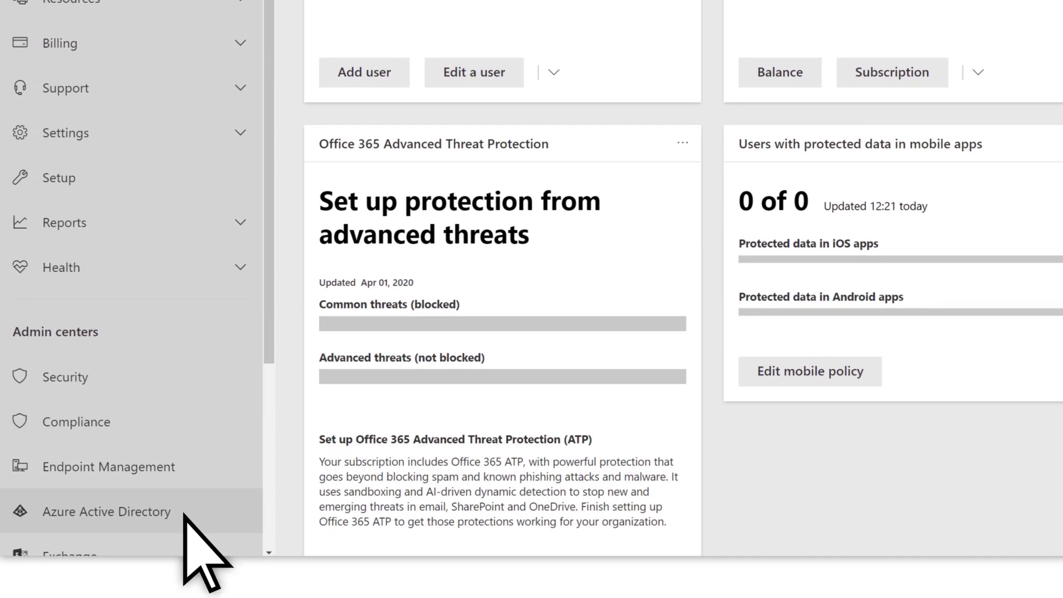
left_click(185, 514)
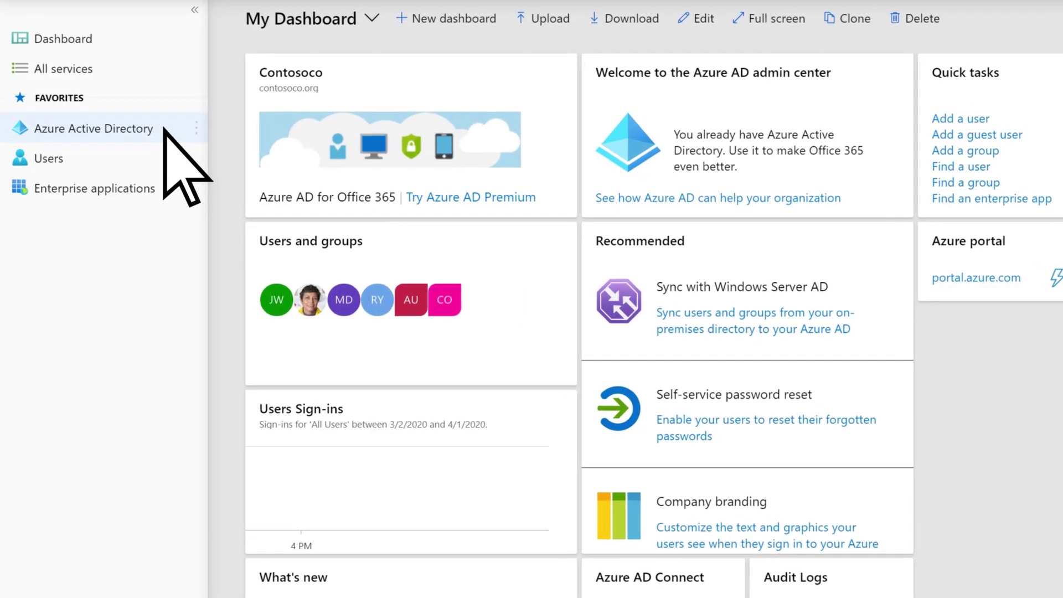
Open the Contosoco directory's Properties page from Azure Active Directory
left_click(164, 131)
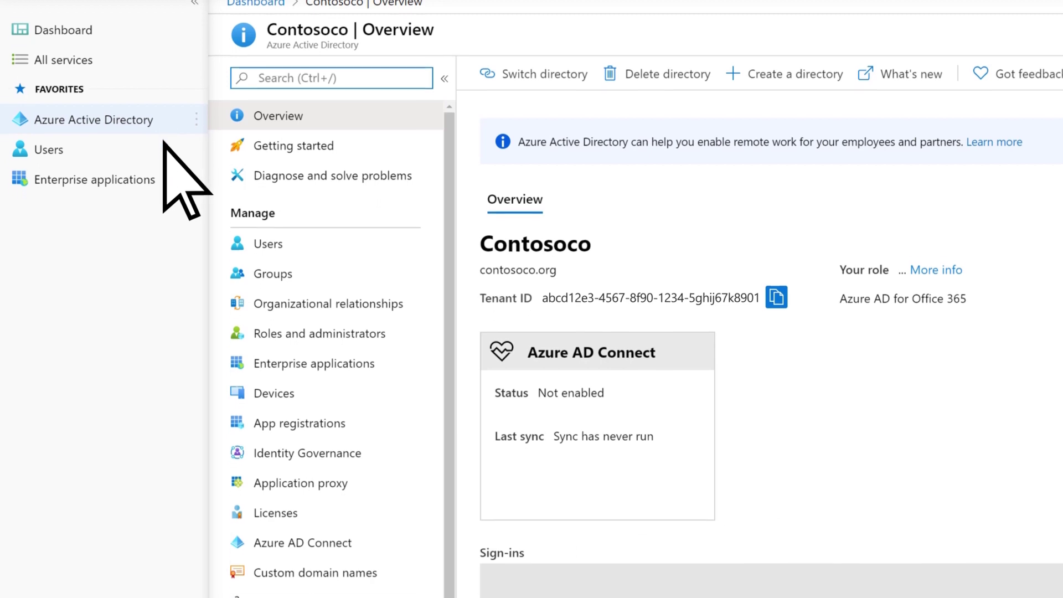
left_click(239, 490)
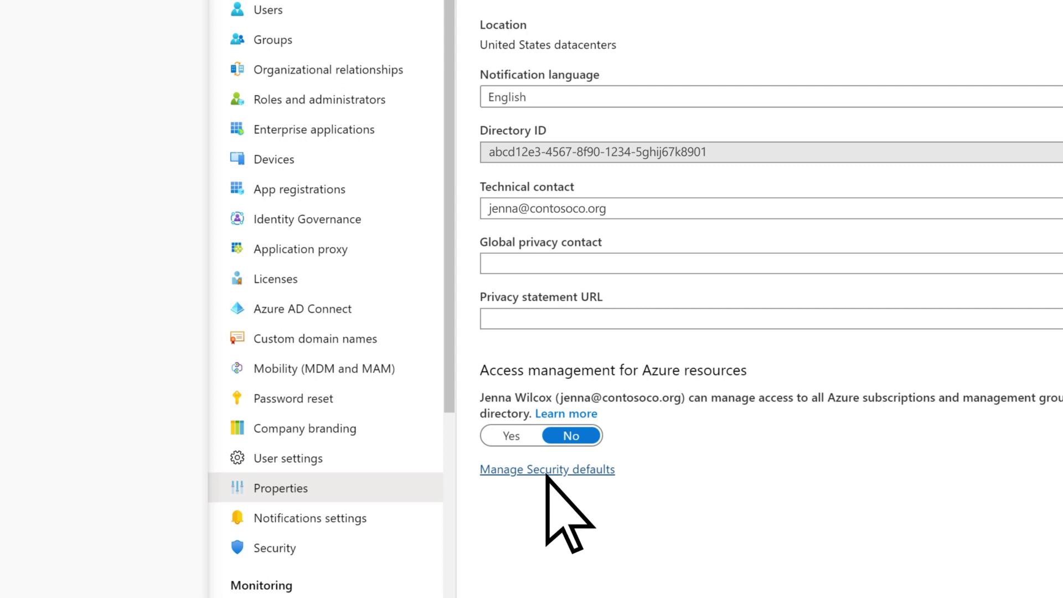
Set Enable Security defaults to Yes under Manage Security defaults
left_click(546, 470)
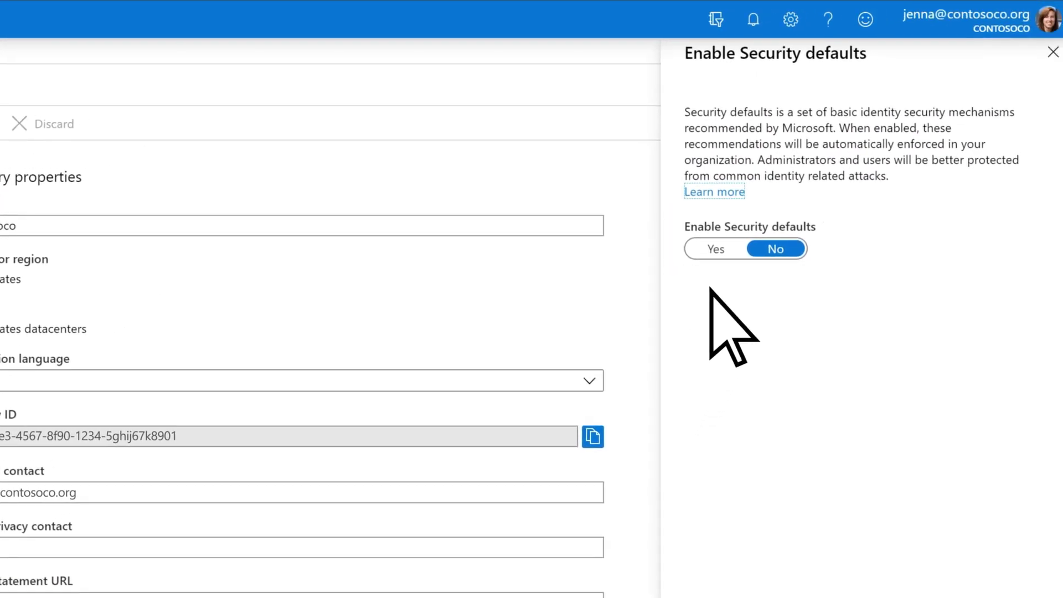
left_click(716, 253)
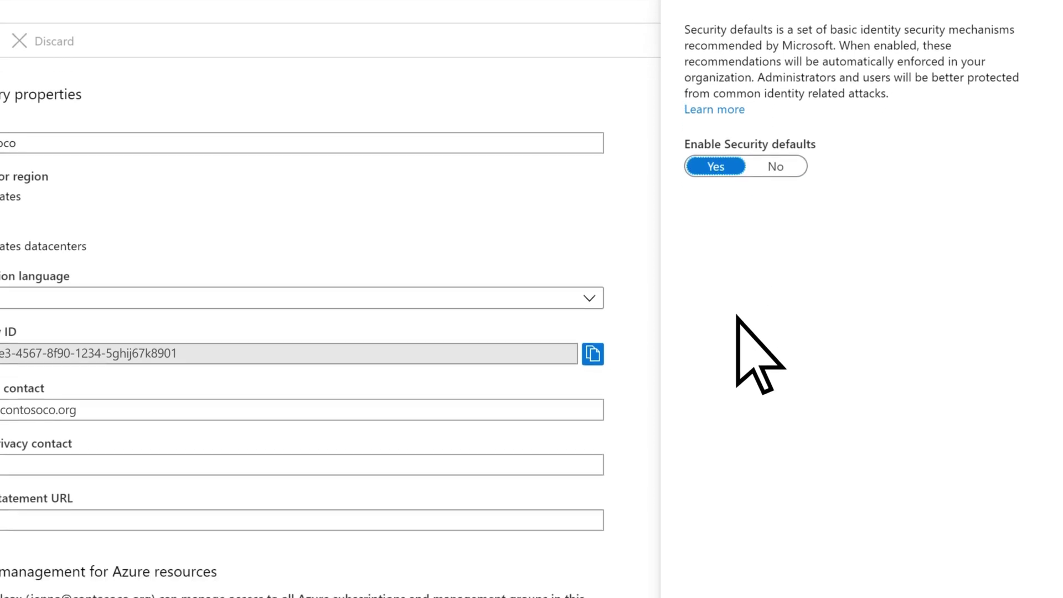